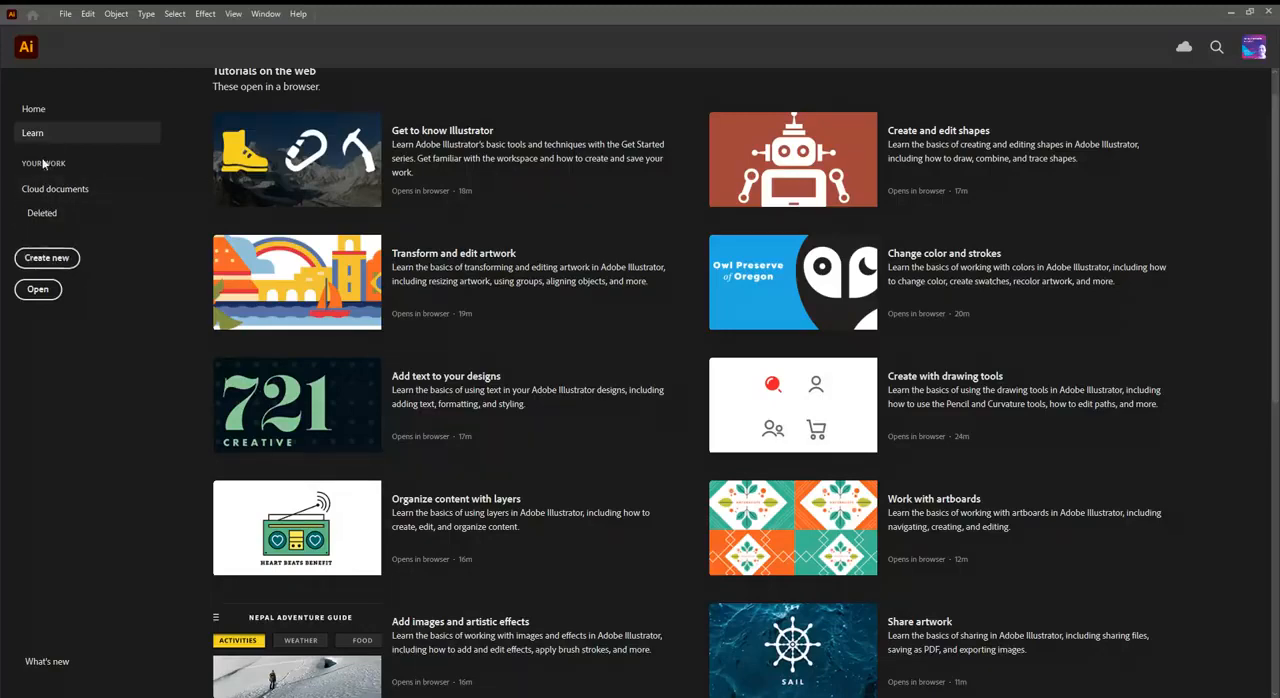
Open the recent file Hawks Esports-final.ai
{"action": "left_click", "coordinate": [65, 14]}
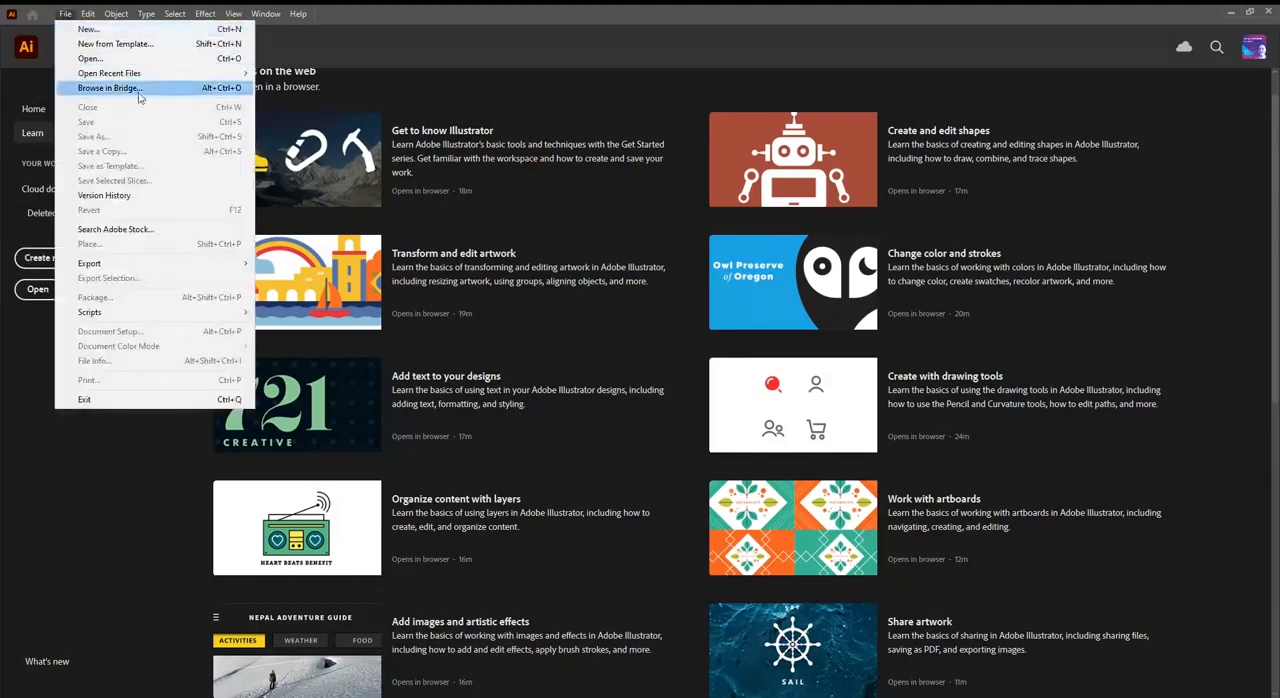
{"action": "mouse_move", "coordinate": [132, 74]}
{"action": "left_click", "coordinate": [318, 74]}
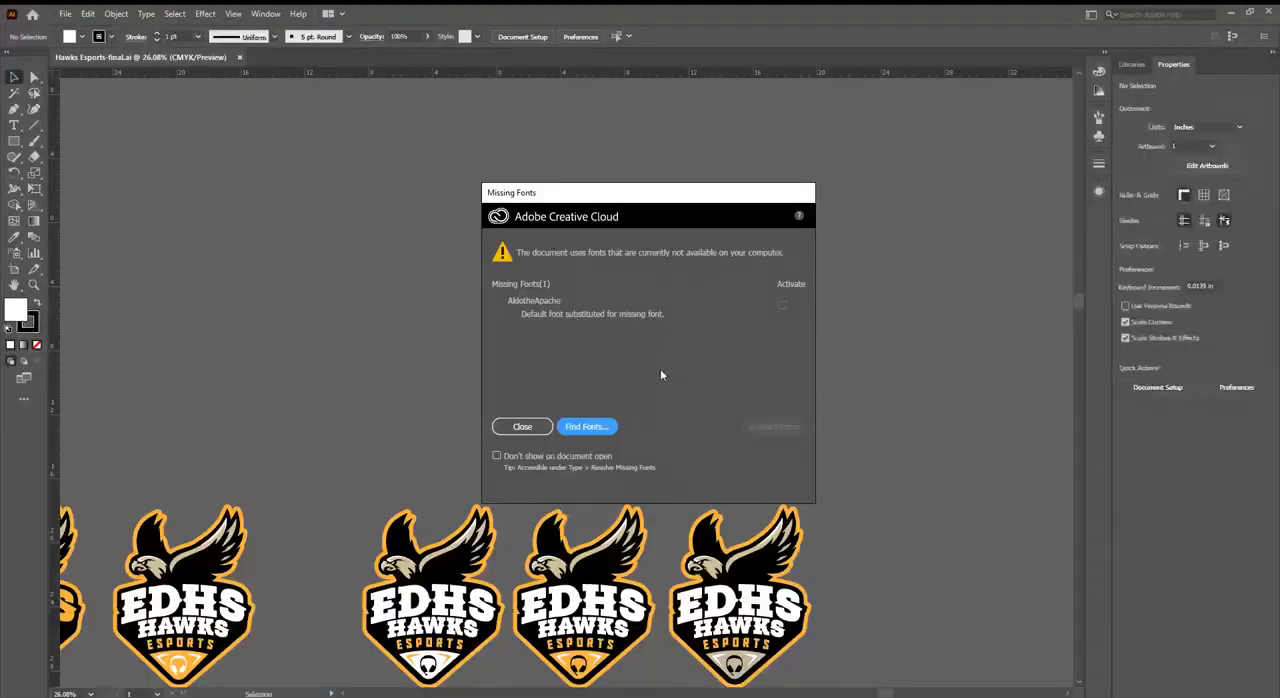
{"action": "left_click", "coordinate": [540, 426]}
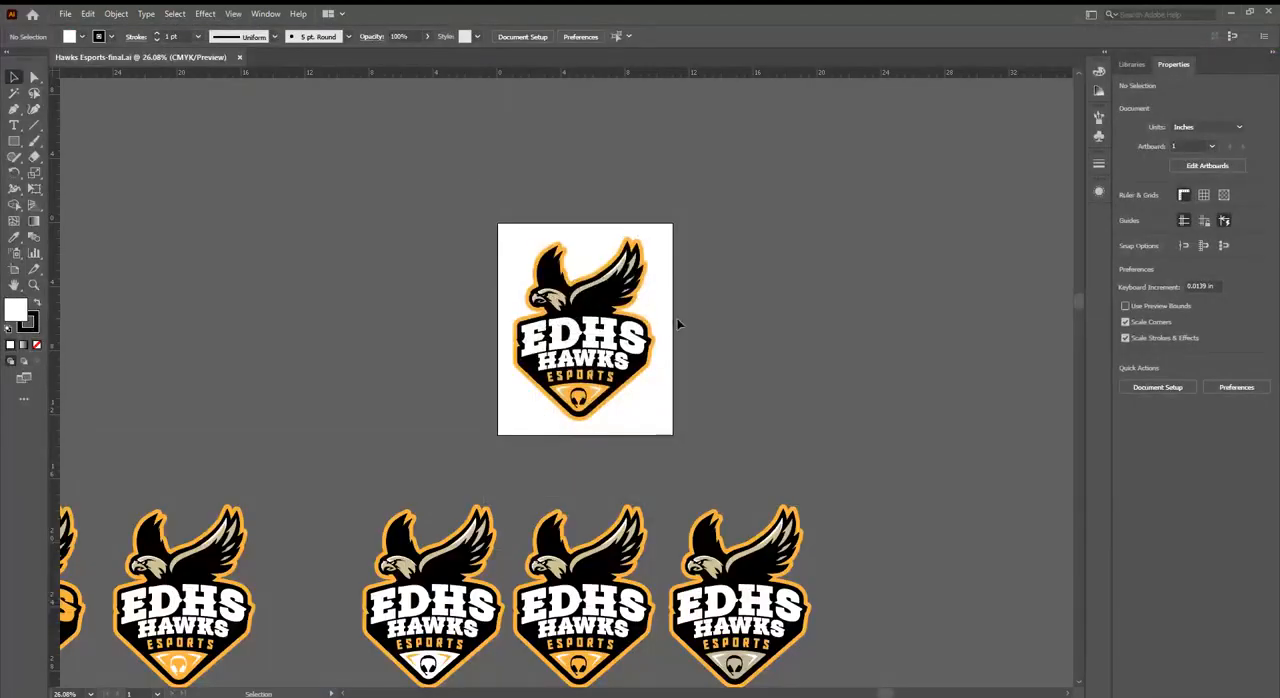
Draw a small artboard about 1.8 by 2.3 in on the empty canvas beside the logo and delete the logo's existing artboard
{"action": "scroll", "coordinate": [590, 305], "scroll_direction": "up", "scroll_amount": 1}
{"action": "scroll", "coordinate": [590, 304], "scroll_direction": "up", "scroll_amount": 1}
{"action": "left_click_drag", "start_coordinate": [594, 302], "coordinate": [528, 336]}
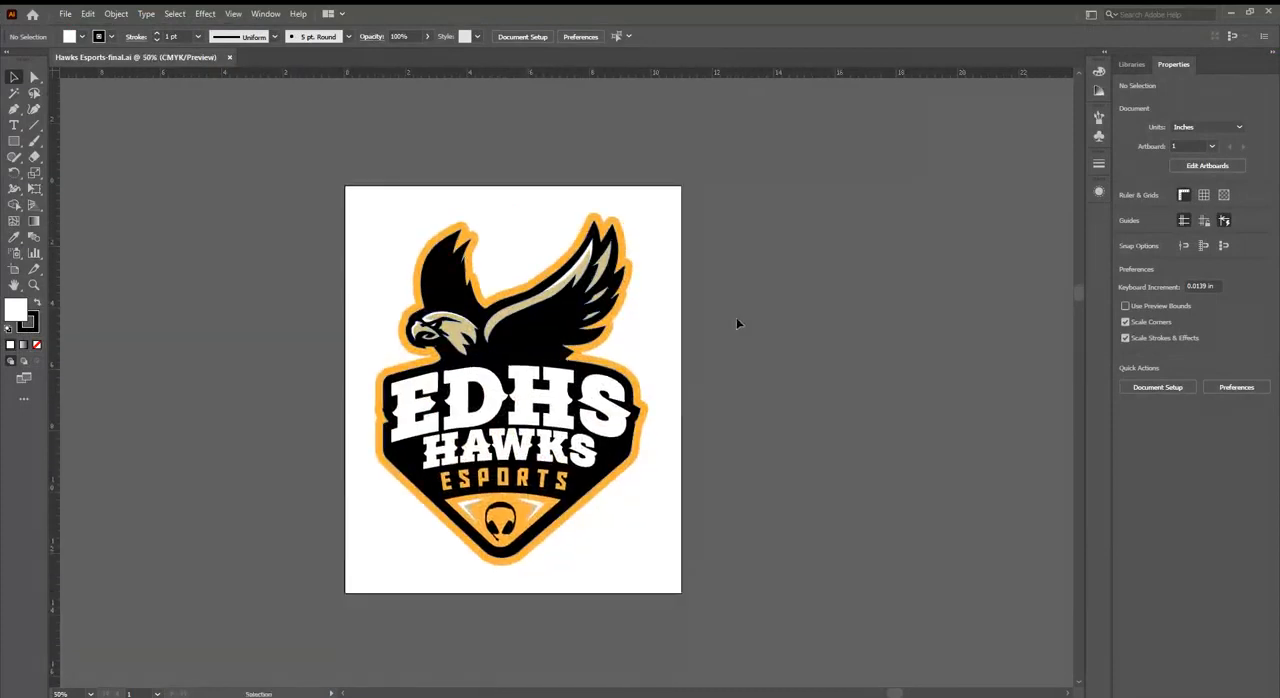
{"action": "left_click", "coordinate": [14, 270]}
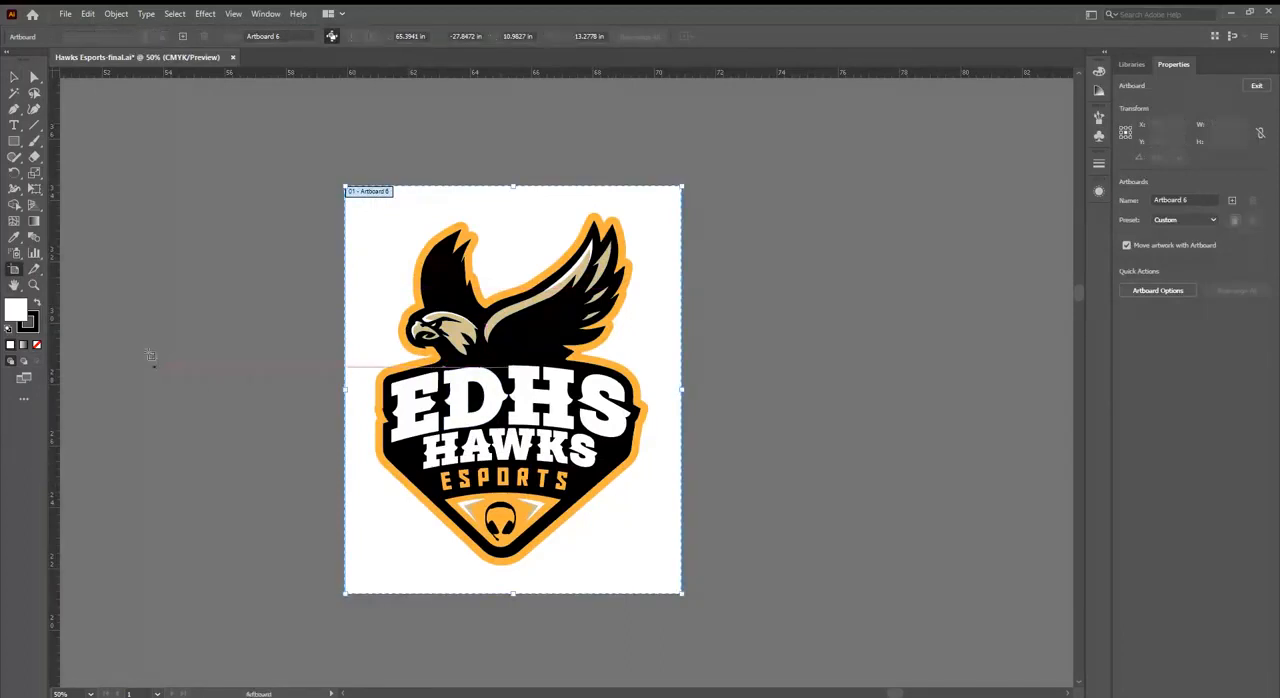
{"action": "left_click_drag", "start_coordinate": [149, 353], "coordinate": [203, 422]}
{"action": "left_click", "coordinate": [409, 212]}
{"action": "key", "text": "Delete"}
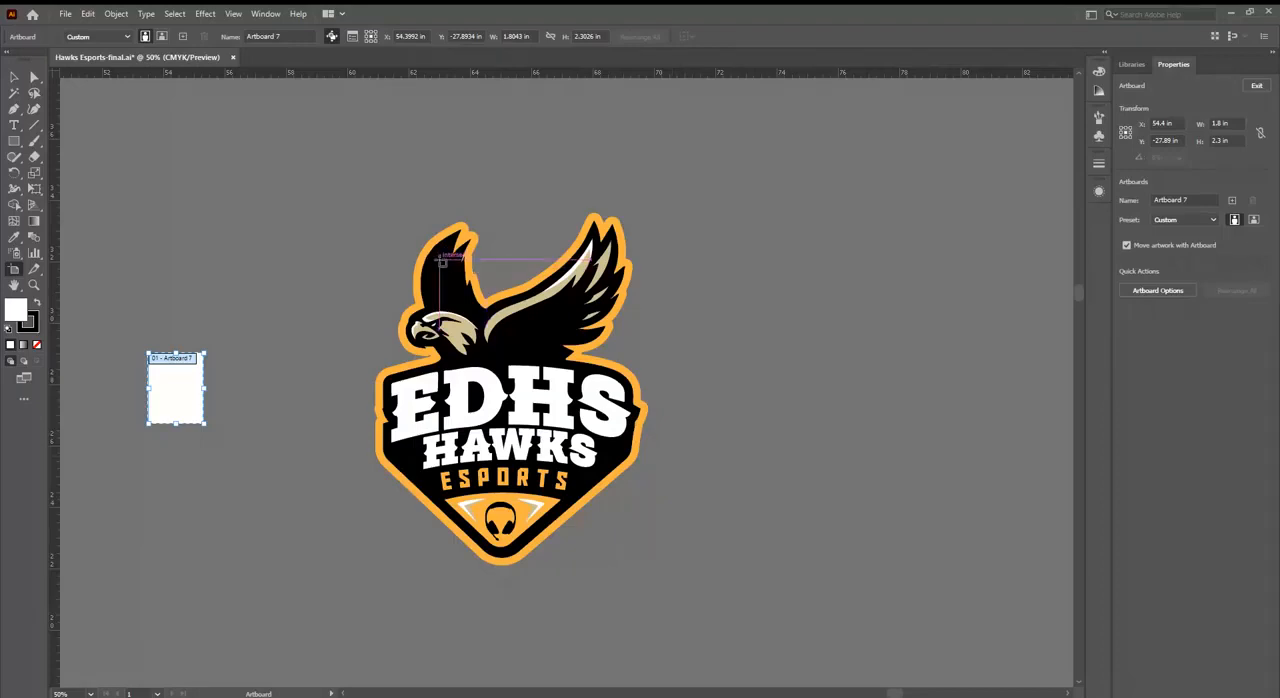
Create an artboard fitted to the bounds of the Hawks logo and delete the small empty artboard beside it
{"action": "left_click", "coordinate": [380, 378]}
{"action": "left_click", "coordinate": [381, 378]}
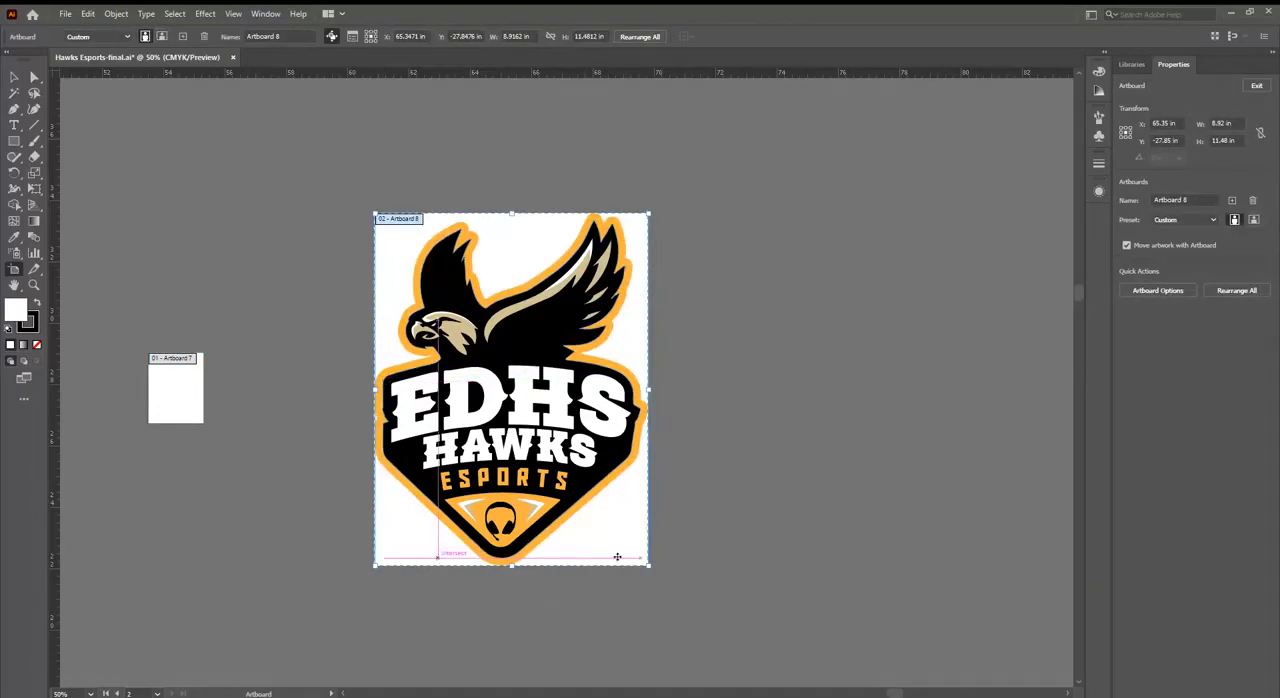
{"action": "left_click", "coordinate": [180, 400]}
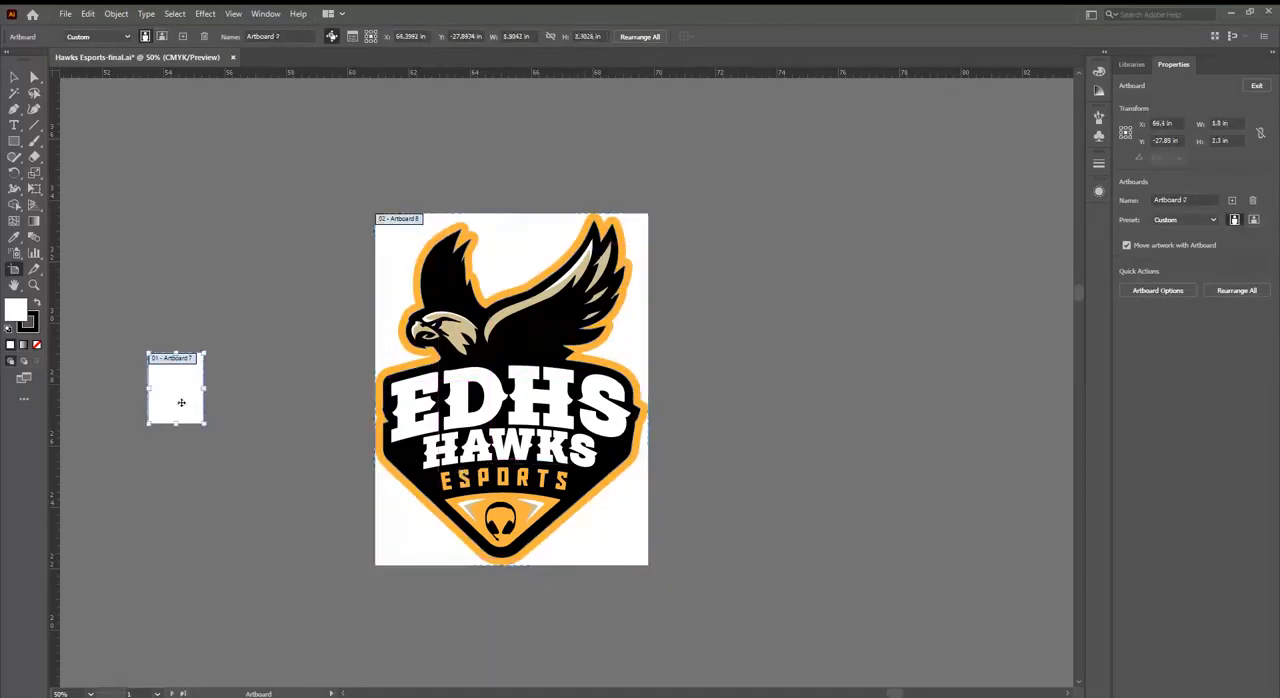
{"action": "key", "text": "Delete"}
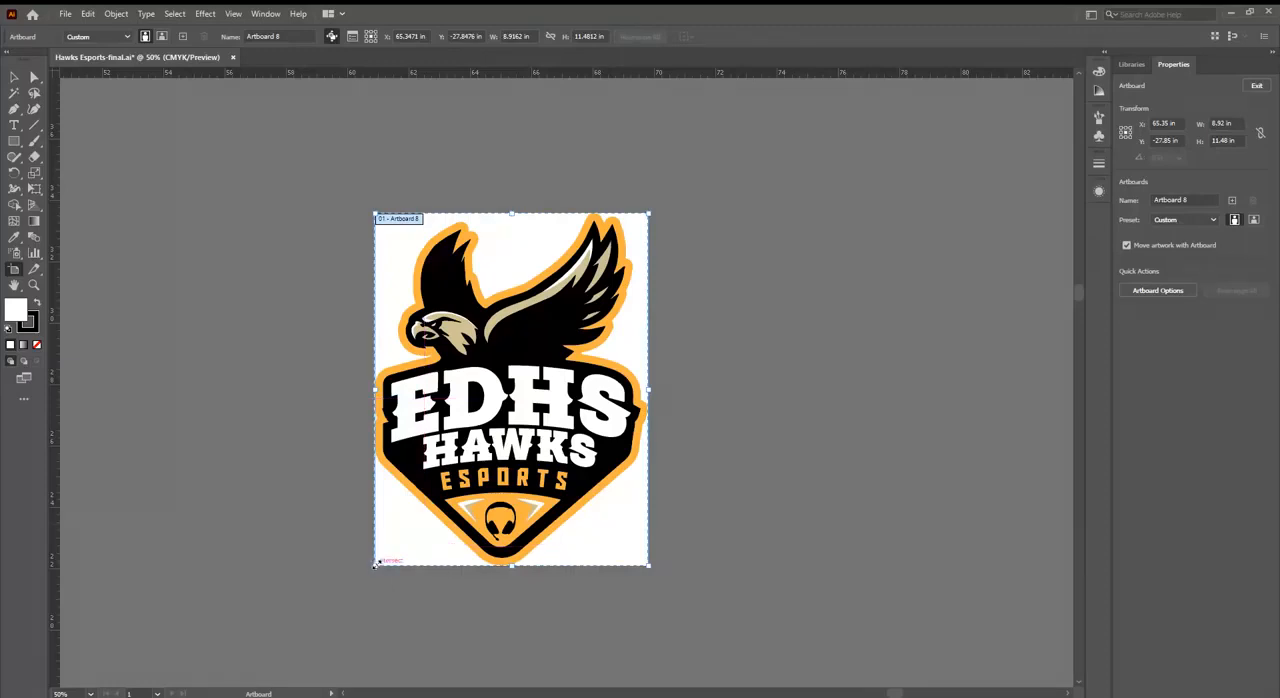
Enlarge the logo's artboard from its centre to about 20.44 by 17.52 in, leaving a wide margin around the logo
{"action": "scroll", "coordinate": [500, 460], "scroll_direction": "left", "scroll_amount": 1}
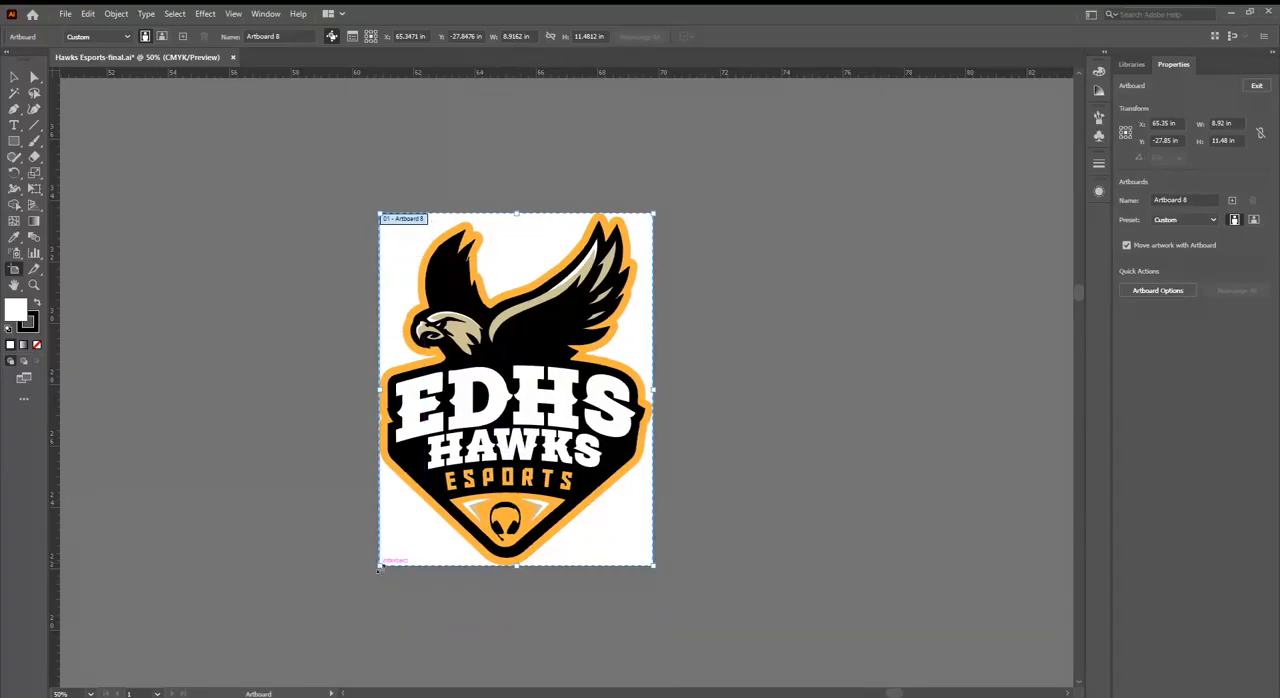
{"action": "left_click_drag", "start_coordinate": [379, 566], "coordinate": [203, 658]}
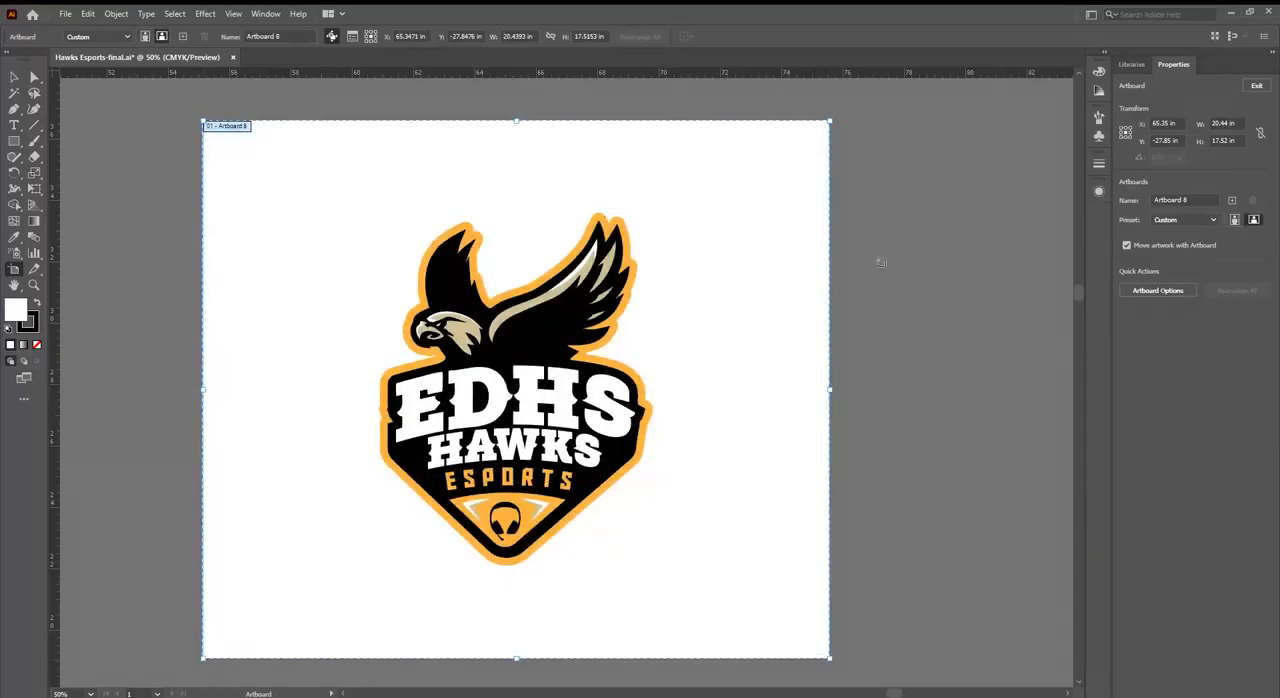
{"action": "scroll", "coordinate": [636, 280], "scroll_direction": "down", "scroll_amount": 1}
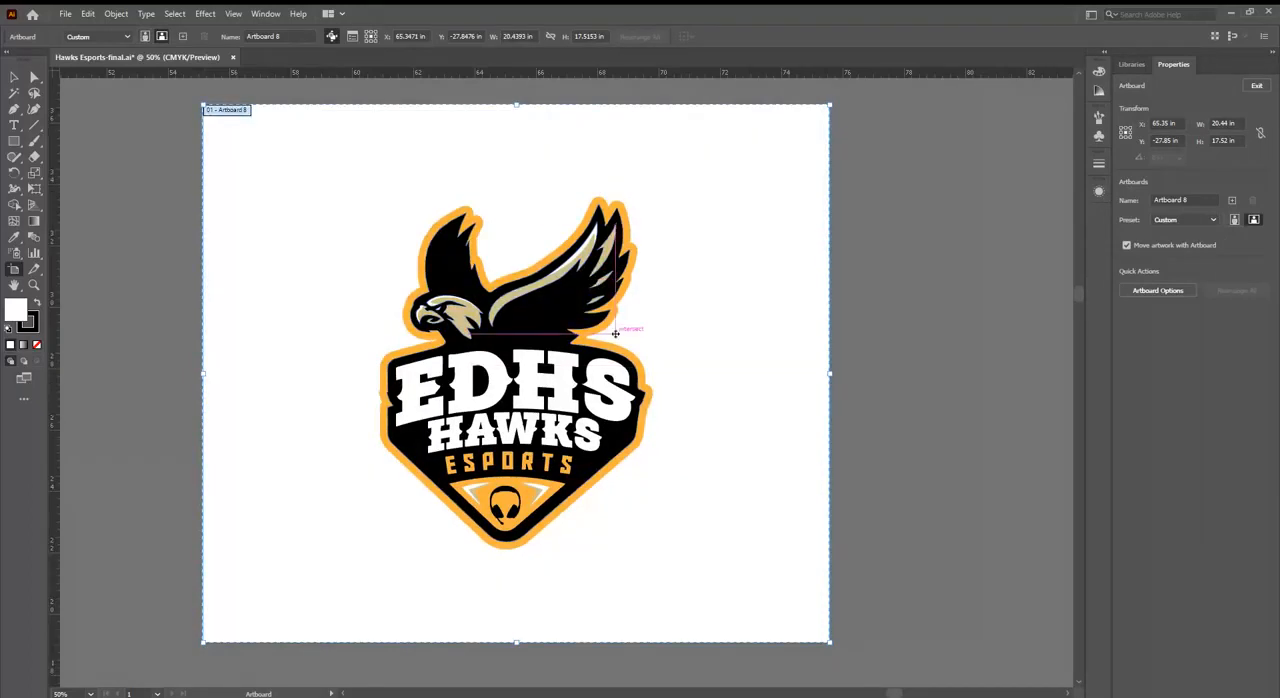
{"action": "left_click", "coordinate": [13, 77]}
Duplicate the artboard together with its logo, placing the copy to the right of the original
{"action": "left_click", "coordinate": [13, 269]}
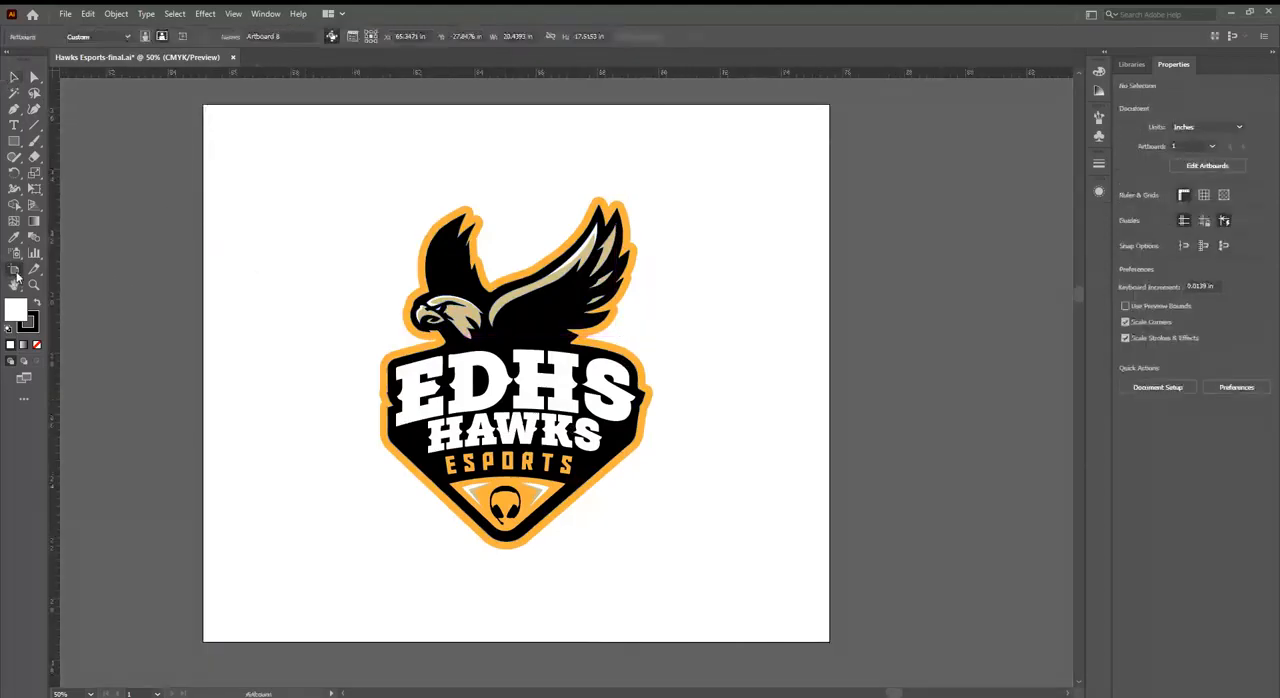
{"action": "left_click_drag", "start_coordinate": [244, 342], "coordinate": [905, 368]}
{"action": "left_click_drag", "start_coordinate": [800, 357], "coordinate": [214, 309]}
Draw a black rectangle without a stroke, about 20.8 by 17.8 in, covering the duplicate artboard
{"action": "left_click", "coordinate": [14, 141]}
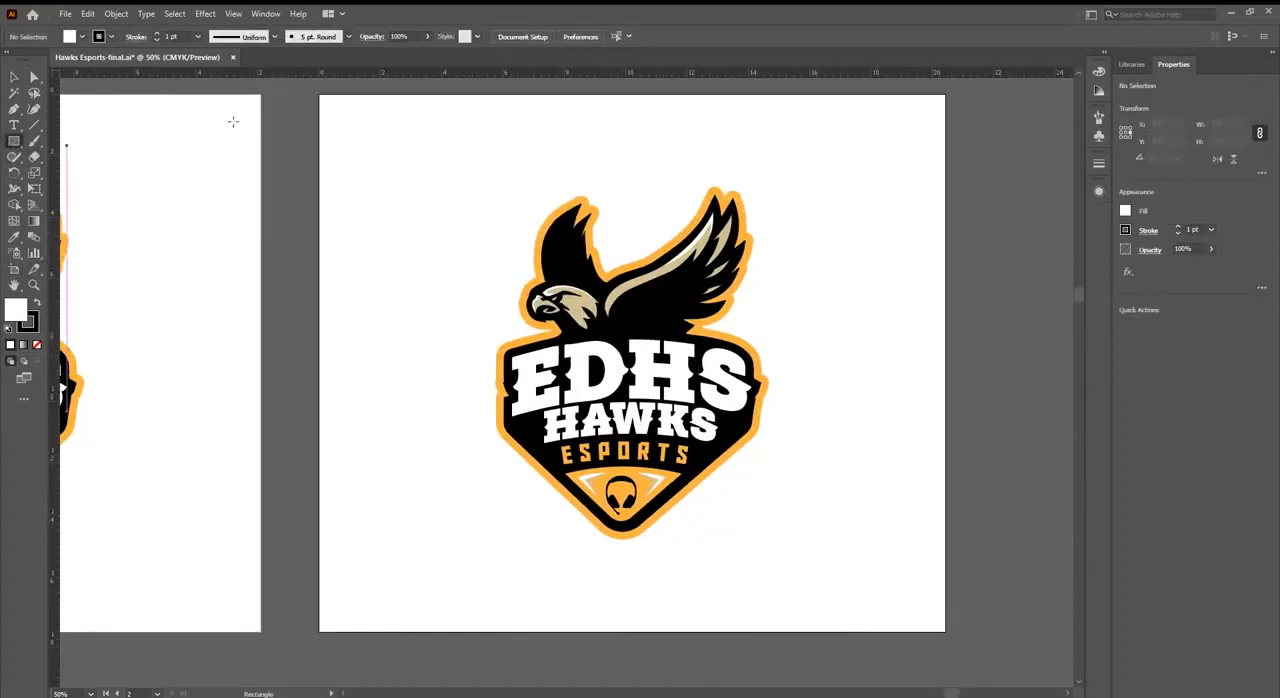
{"action": "left_click", "coordinate": [37, 303]}
{"action": "left_click", "coordinate": [30, 326]}
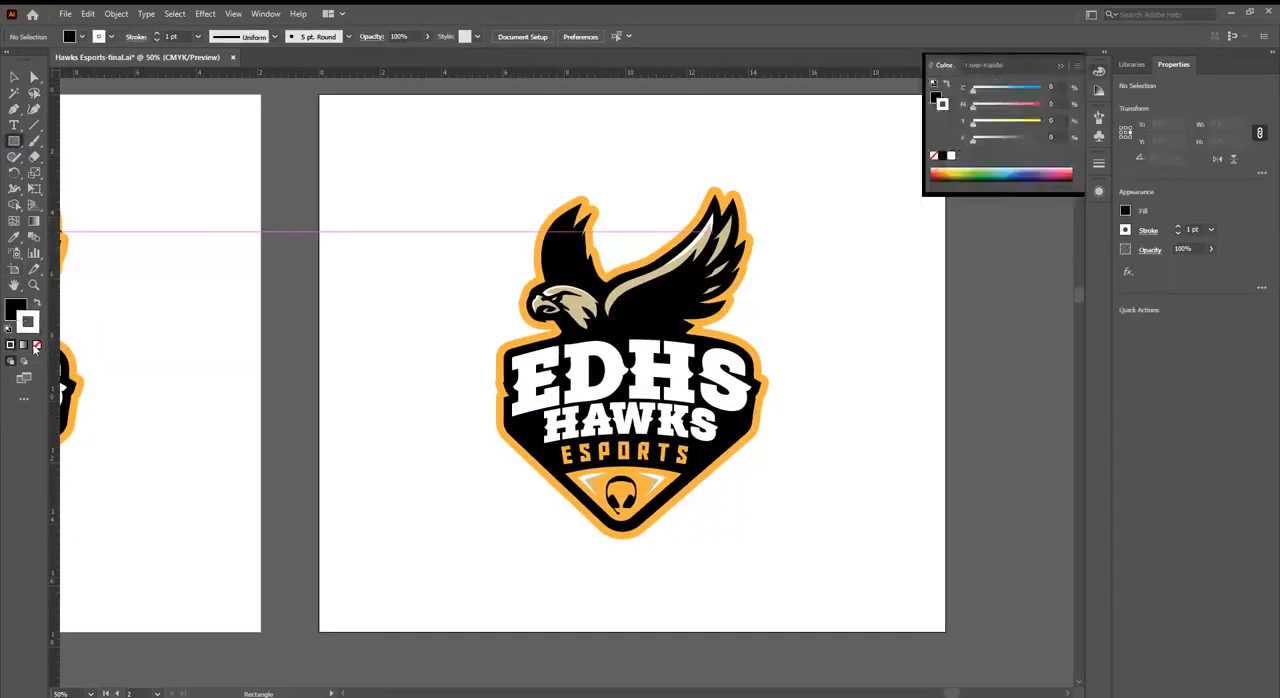
{"action": "left_click", "coordinate": [37, 344]}
{"action": "left_click_drag", "start_coordinate": [320, 95], "coordinate": [956, 637]}
Send the black rectangle behind the logo on the duplicate artboard and deselect it
{"action": "key", "text": "v"}
{"action": "left_click", "coordinate": [305, 135]}
{"action": "left_click_drag", "start_coordinate": [360, 143], "coordinate": [365, 150]}
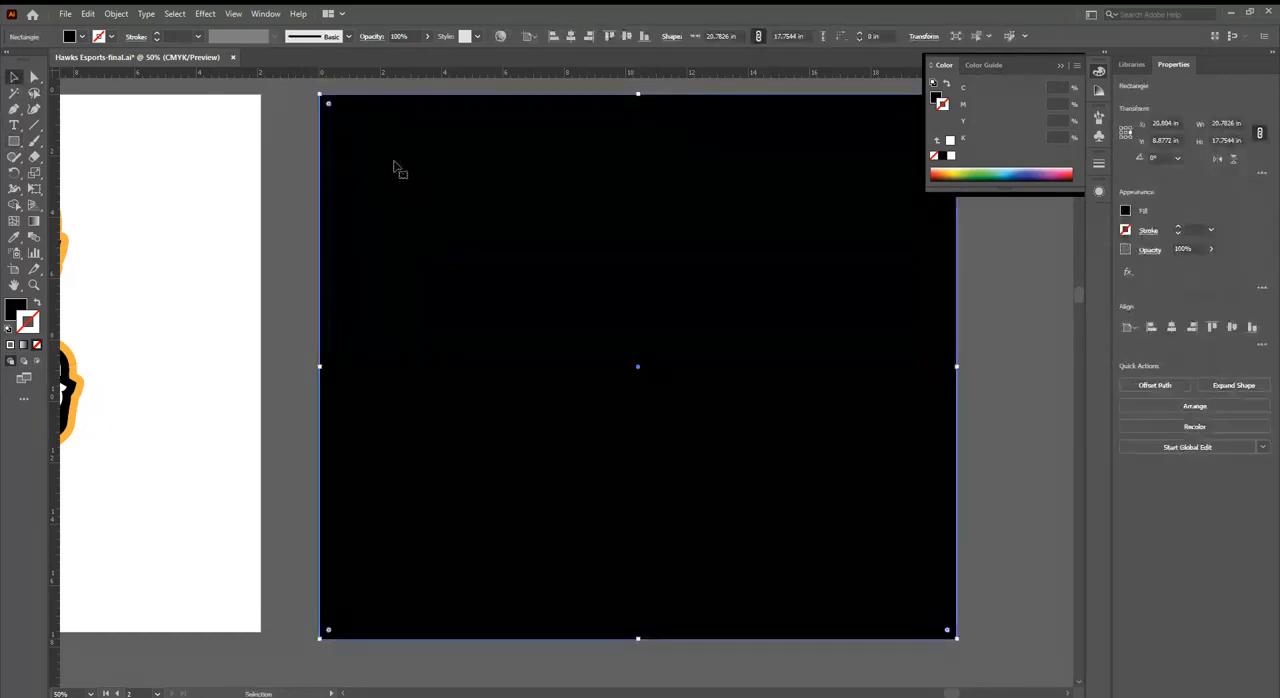
{"action": "key", "text": "a"}
{"action": "key", "text": "ctrl+shift+bracketleft"}
{"action": "key", "text": "v"}
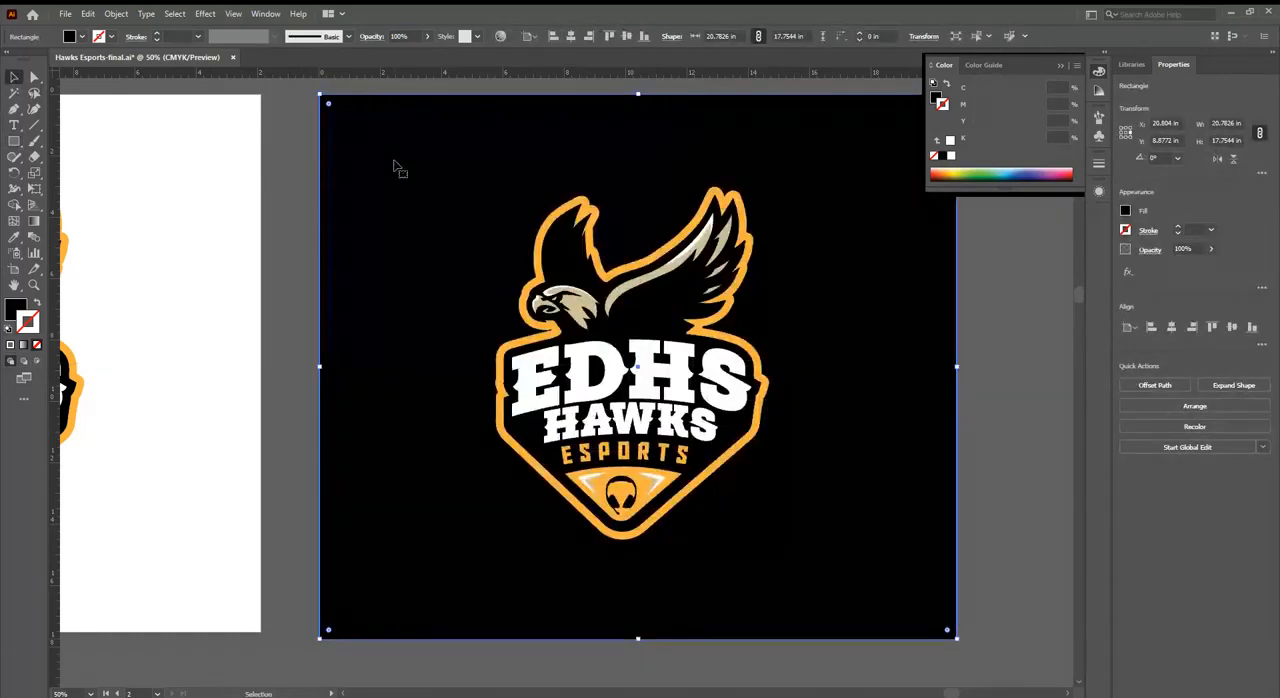
{"action": "key", "text": "ctrl"}
{"action": "left_click", "coordinate": [296, 222]}
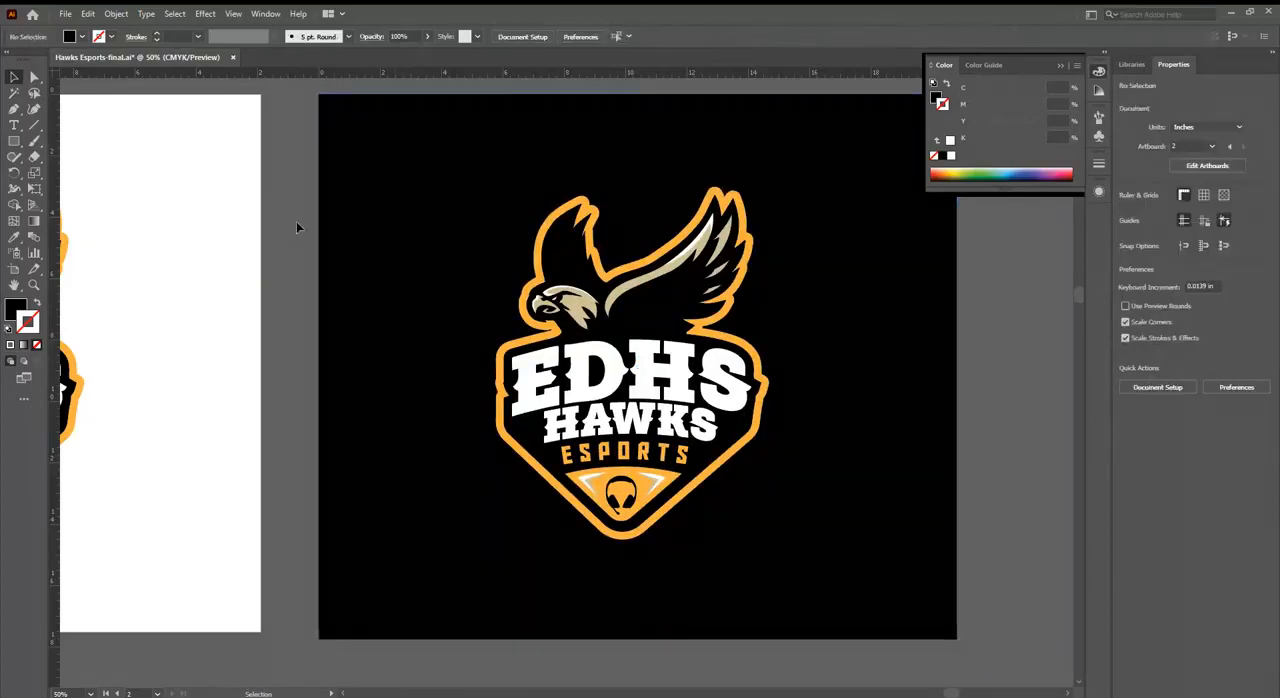
Try a blue fill on the background rectangle of the duplicate artboard and undo the colour change
{"action": "scroll", "coordinate": [334, 286], "scroll_direction": "down", "scroll_amount": 1}
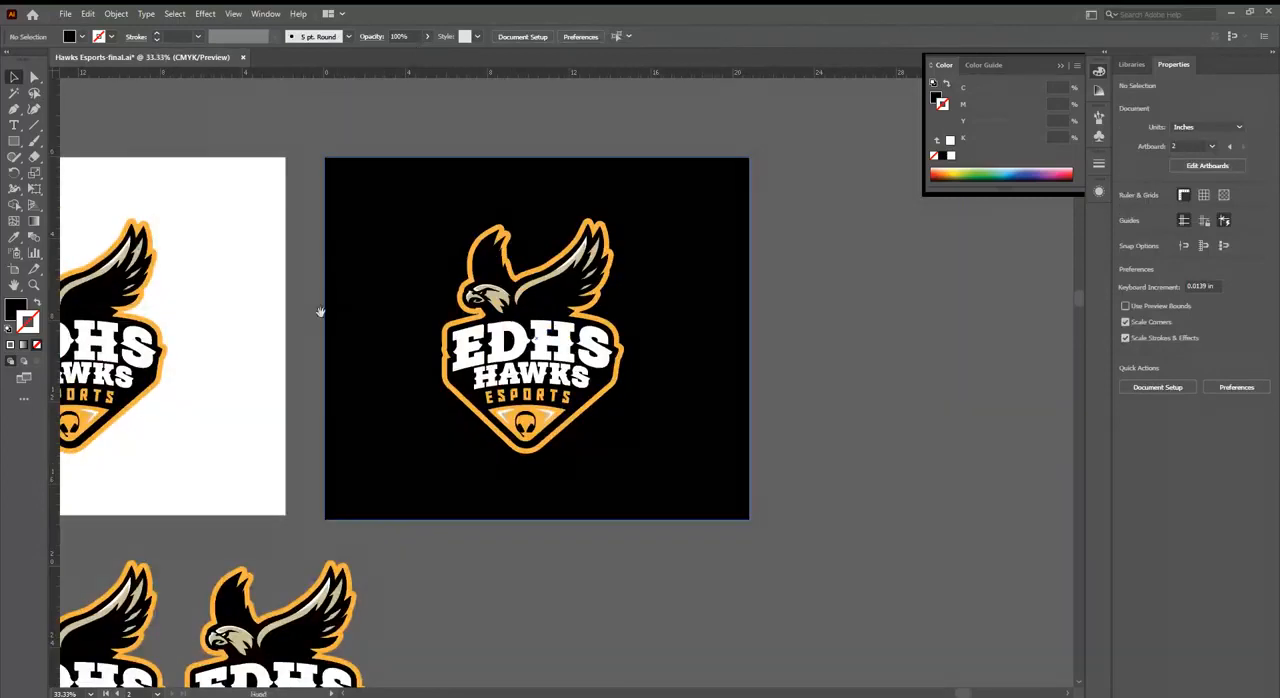
{"action": "left_click_drag", "start_coordinate": [320, 312], "coordinate": [506, 335]}
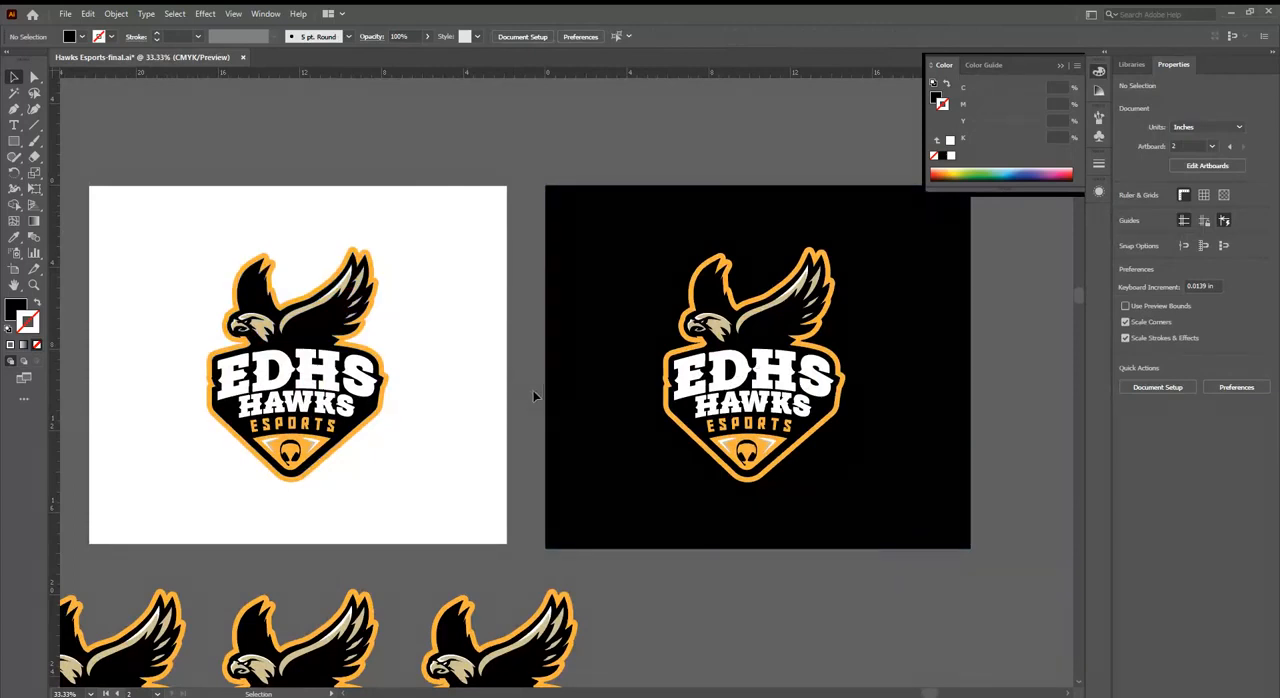
{"action": "left_click", "coordinate": [619, 451]}
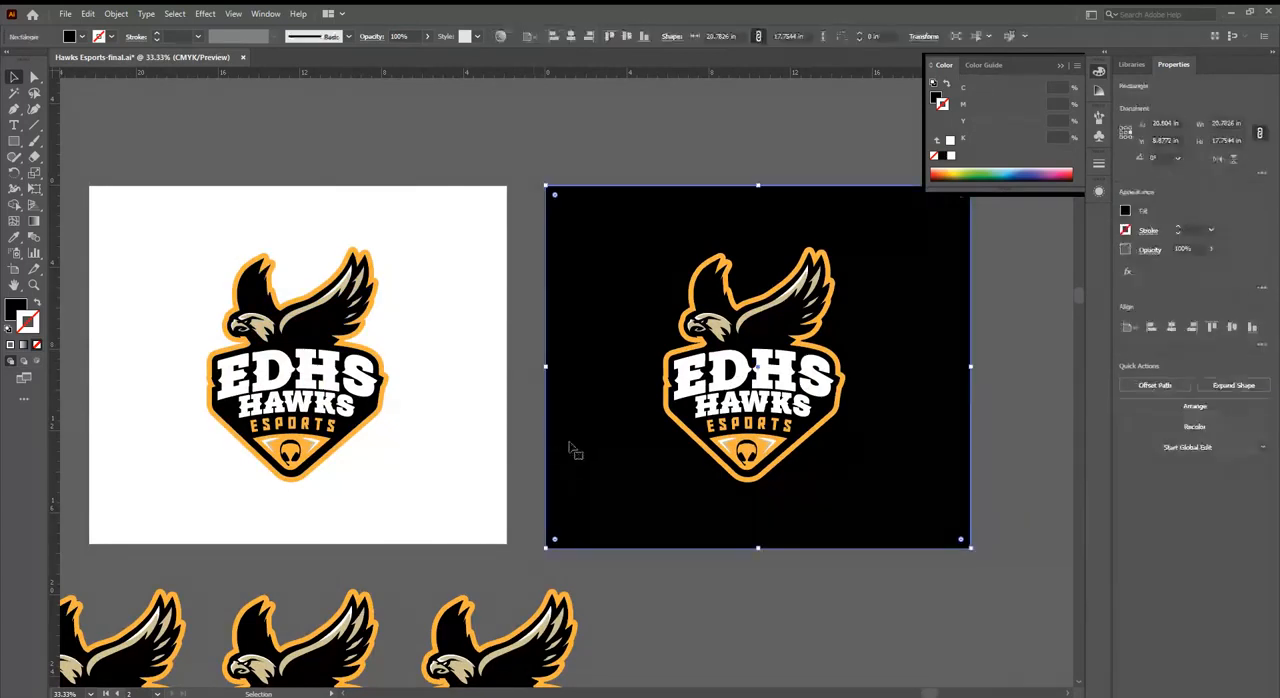
{"action": "left_click", "coordinate": [15, 309]}
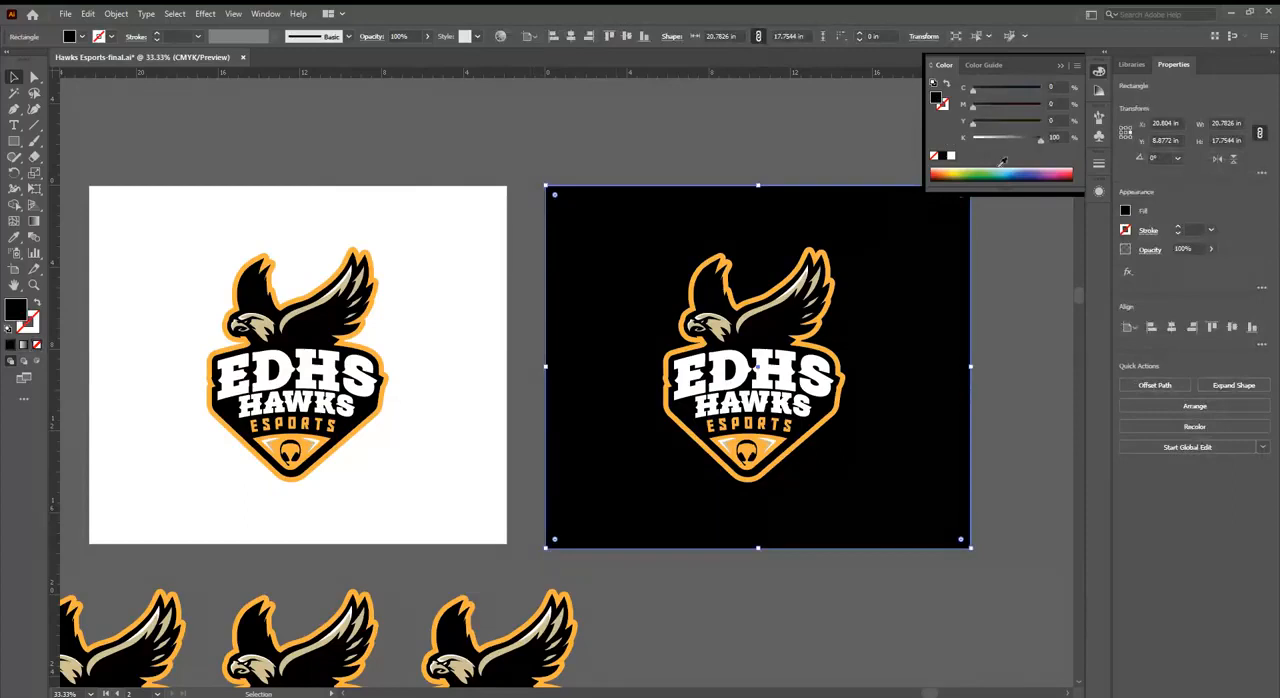
{"action": "left_click", "coordinate": [1024, 172]}
{"action": "left_click", "coordinate": [1032, 343]}
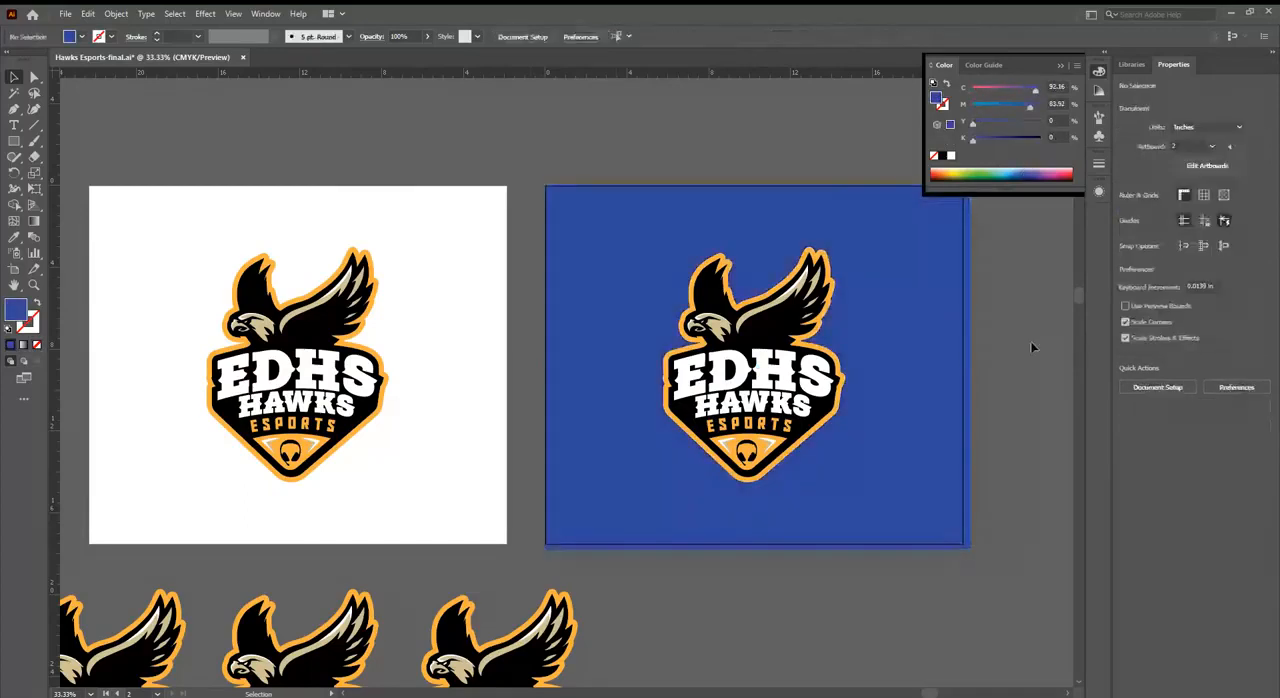
{"action": "key", "text": "ctrl+z"}
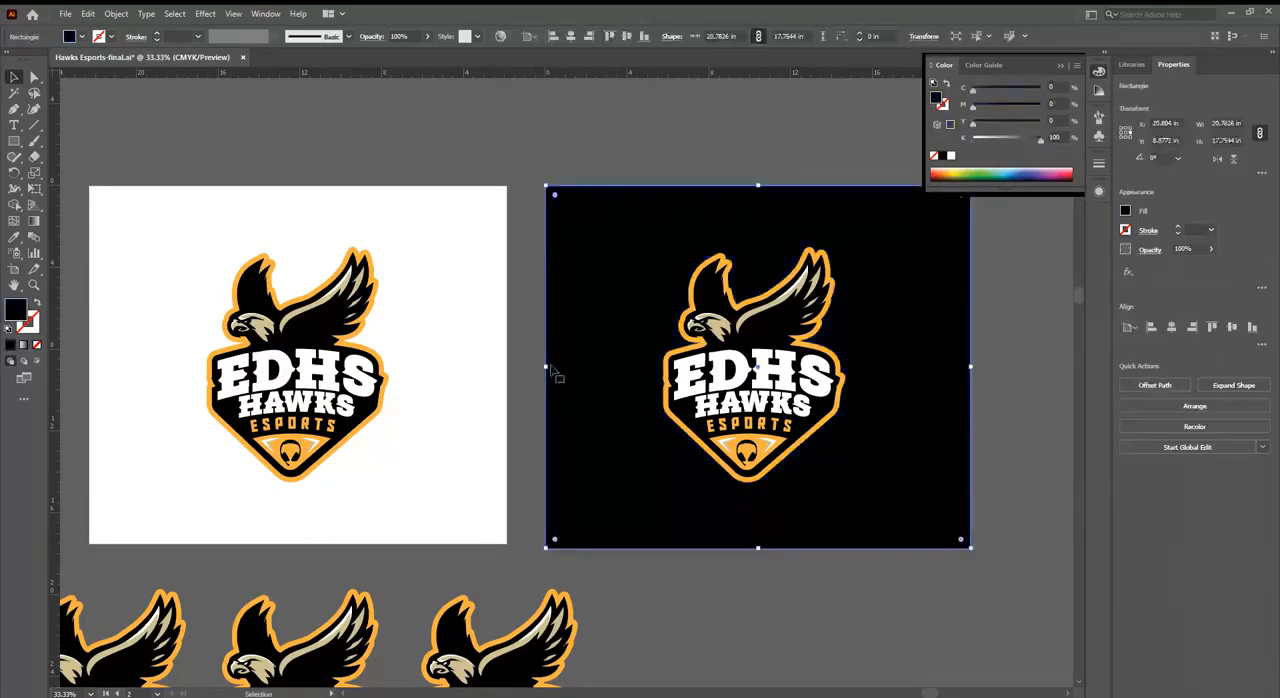
{"action": "left_click", "coordinate": [519, 311]}
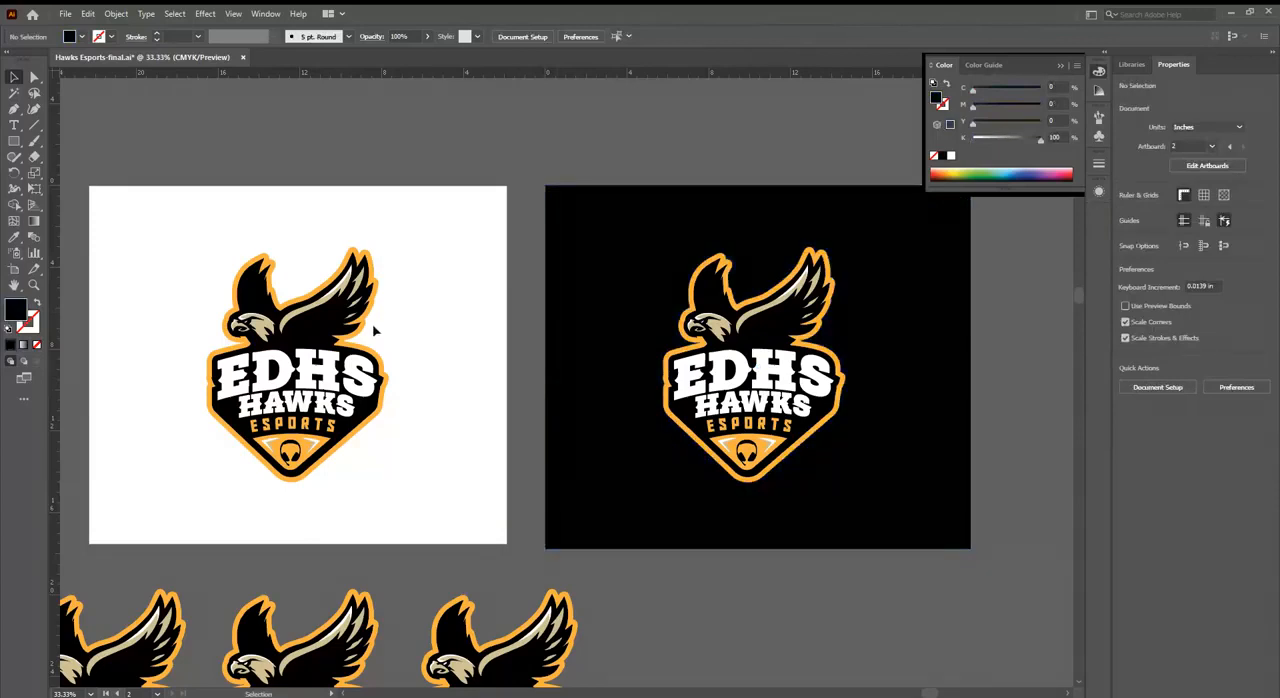
Start Export for Screens with both artboards included and keep JPG 100 as the export format
{"action": "left_click", "coordinate": [65, 13]}
{"action": "mouse_move", "coordinate": [95, 263]}
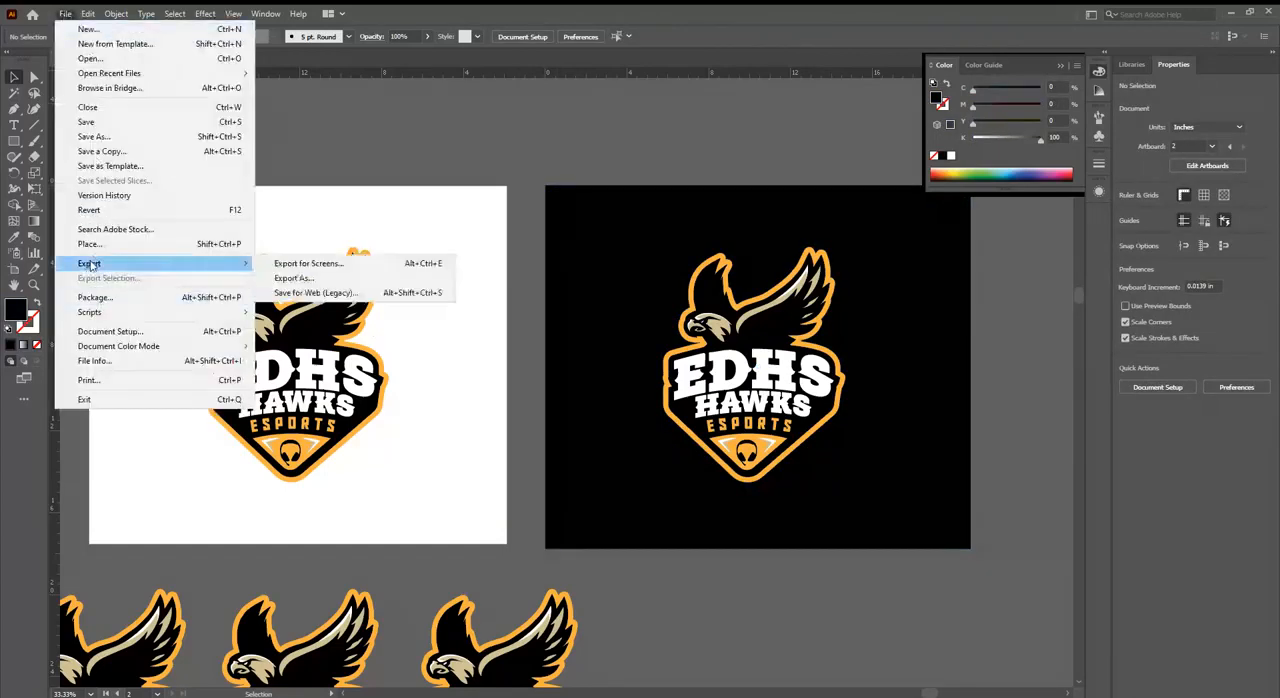
{"action": "left_click", "coordinate": [339, 263]}
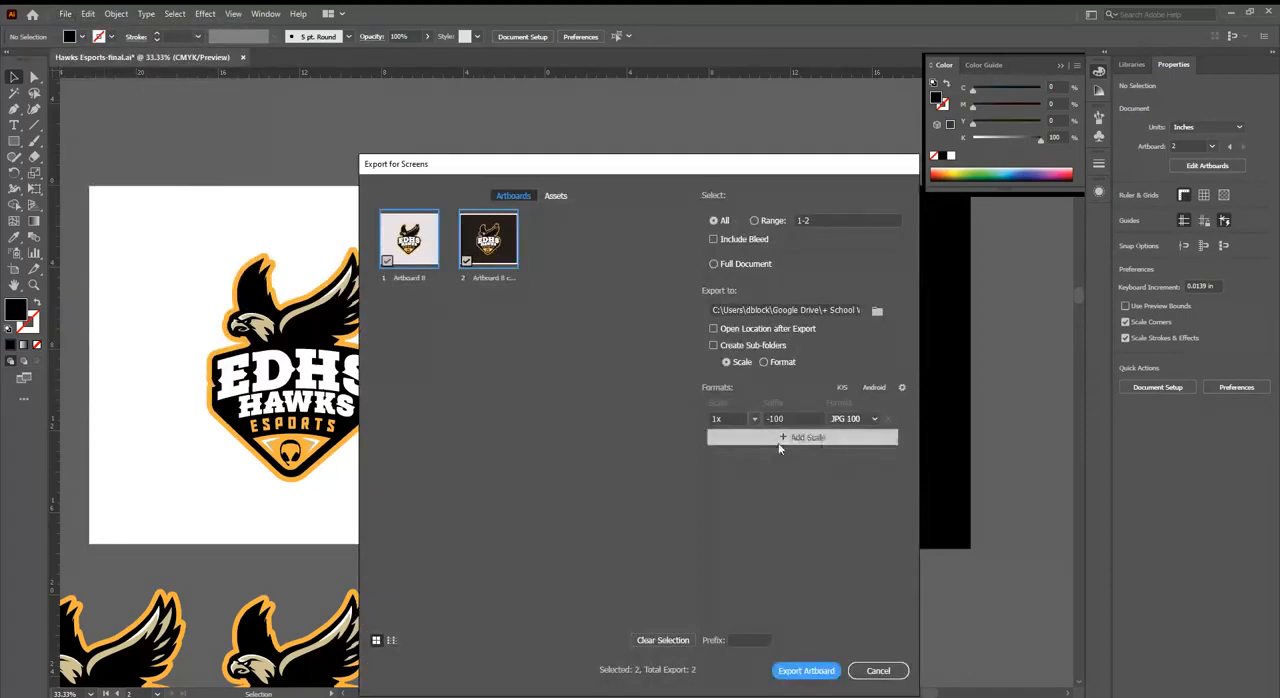
{"action": "left_click", "coordinate": [867, 420]}
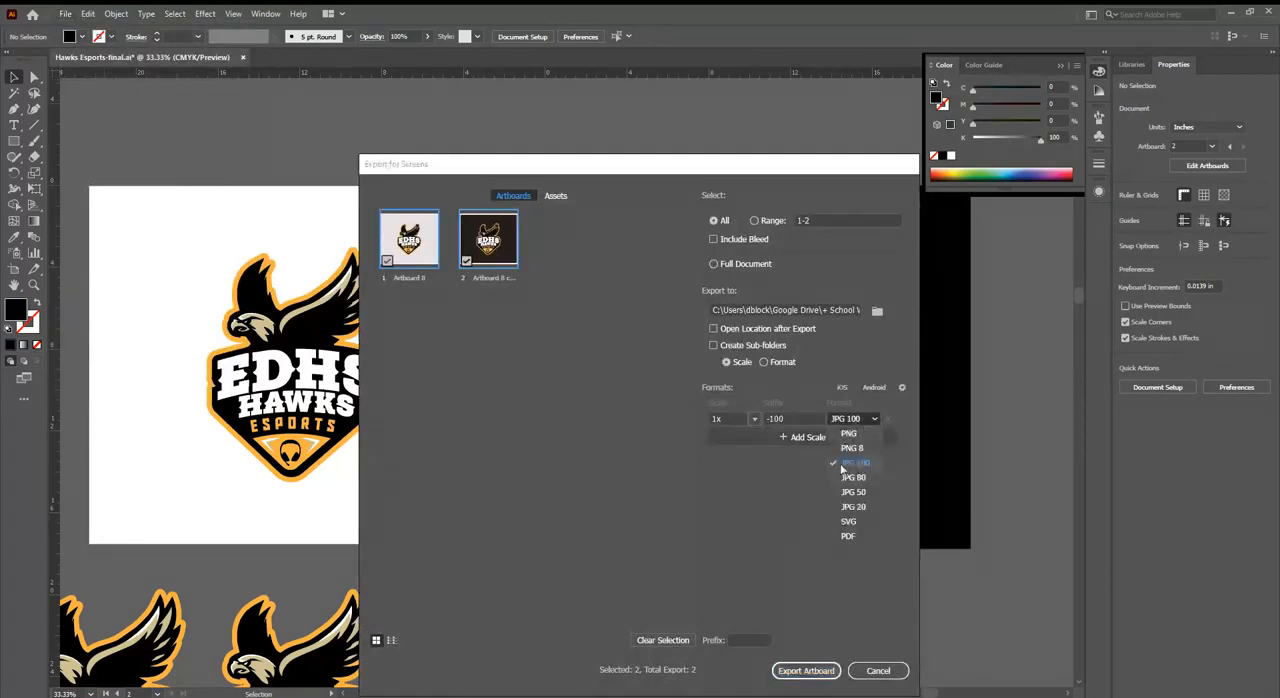
{"action": "left_click", "coordinate": [755, 422]}
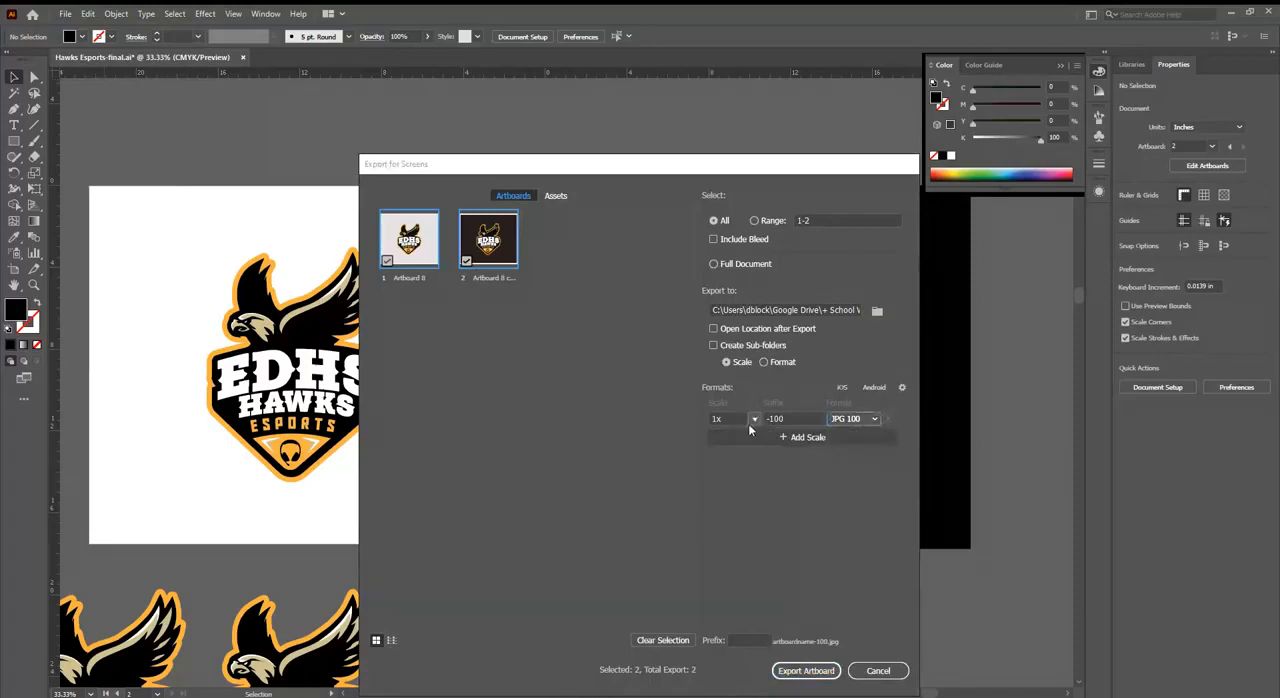
Scale the export by width and set the width to 800 px
{"action": "left_click", "coordinate": [755, 426]}
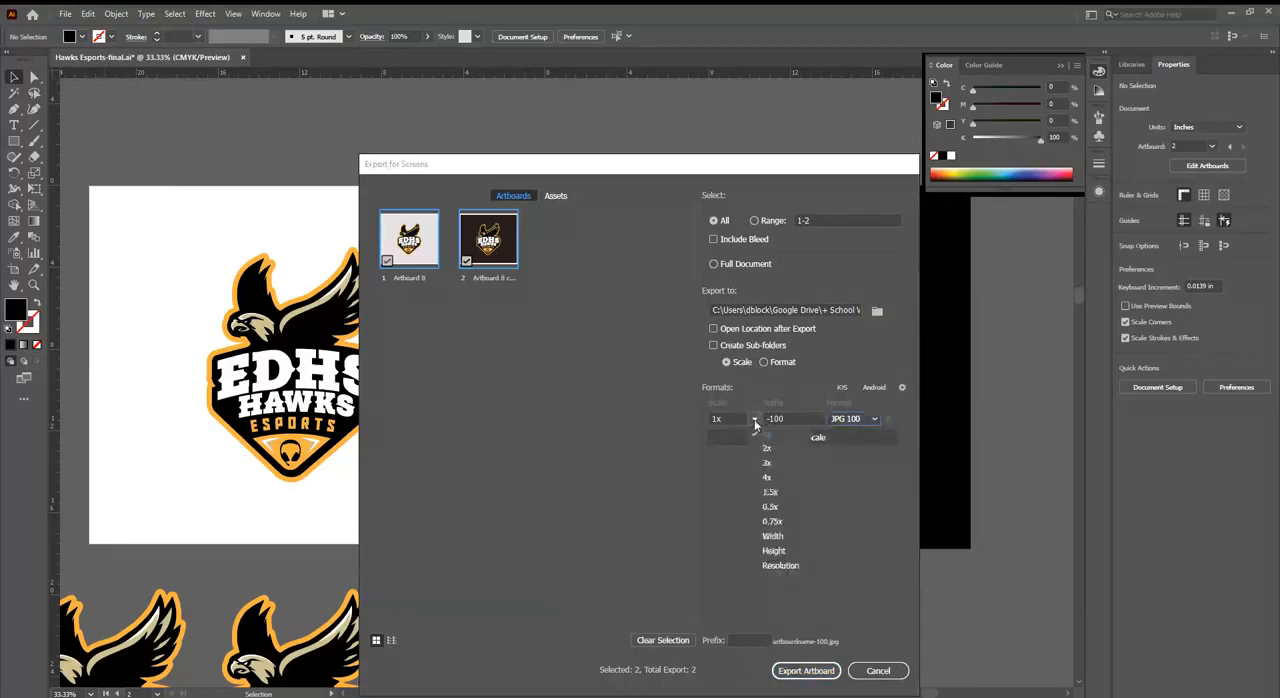
{"action": "left_click", "coordinate": [776, 538]}
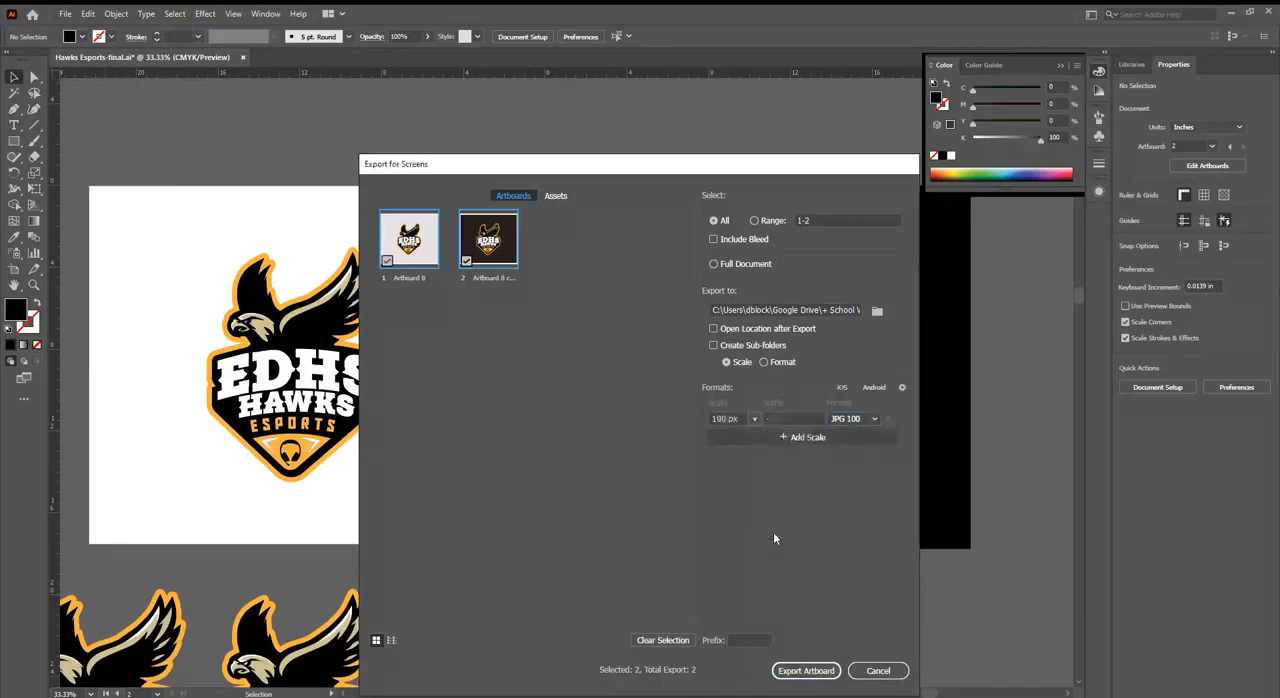
{"action": "left_click", "coordinate": [724, 418]}
{"action": "left_click_drag", "start_coordinate": [718, 418], "coordinate": [695, 417]}
{"action": "type", "text": "8"}
Leave the file suffix blank and export both artboards to the EDHS - Esports folder
{"action": "left_click", "coordinate": [786, 418]}
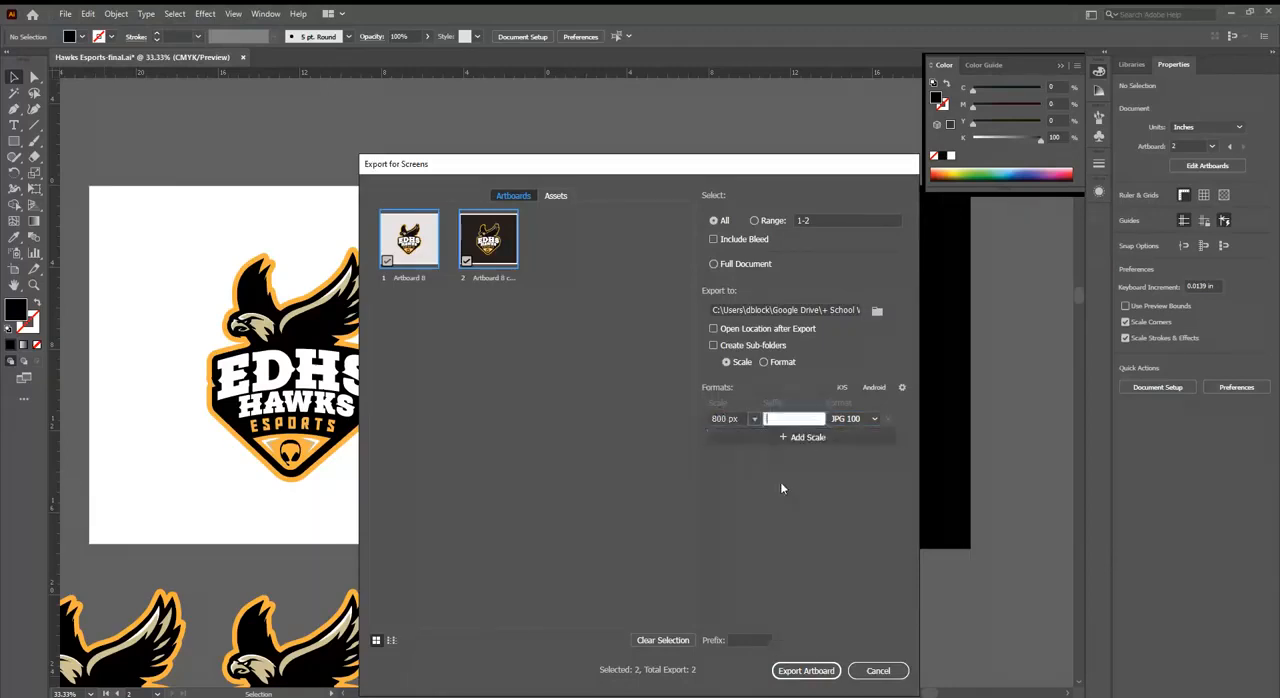
{"action": "left_click", "coordinate": [812, 504]}
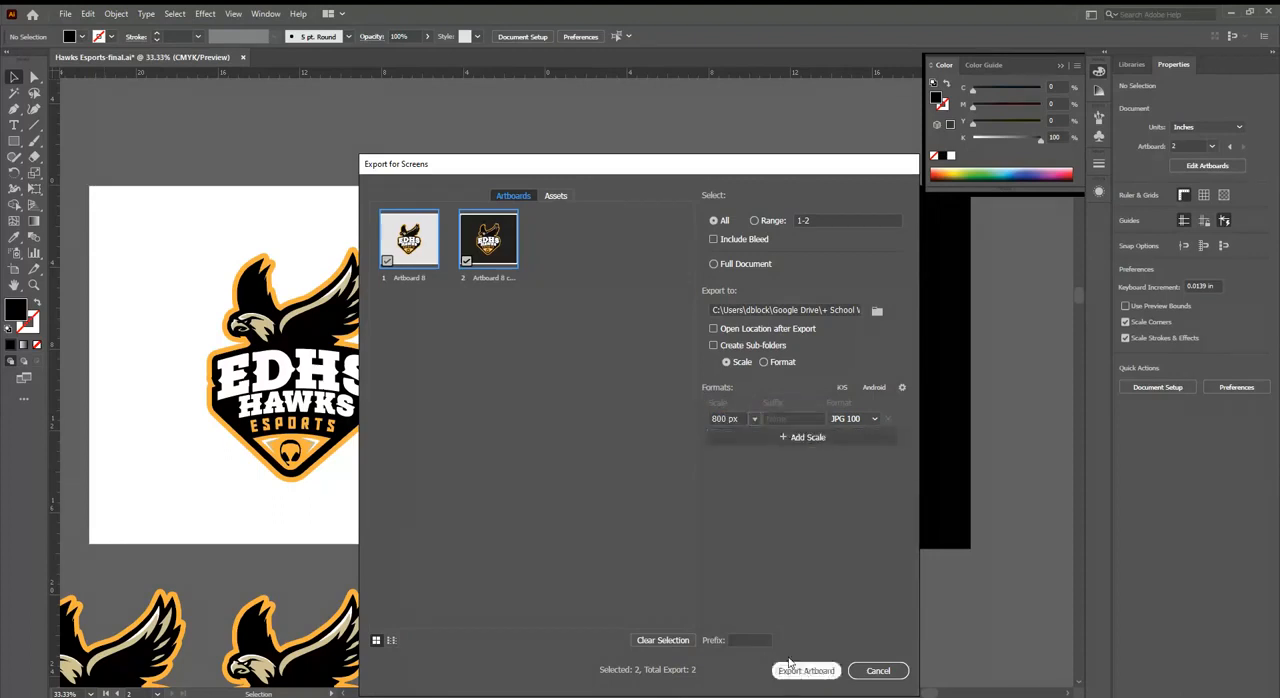
{"action": "left_click", "coordinate": [840, 310]}
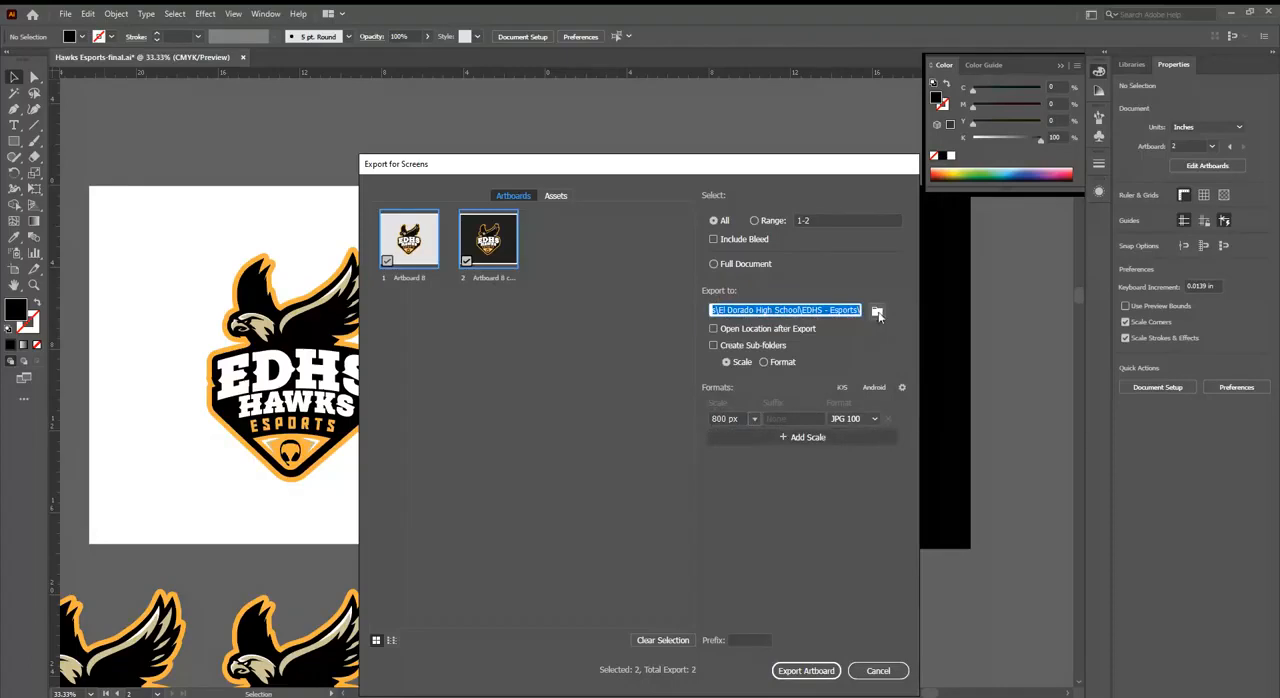
{"action": "left_click", "coordinate": [808, 671]}
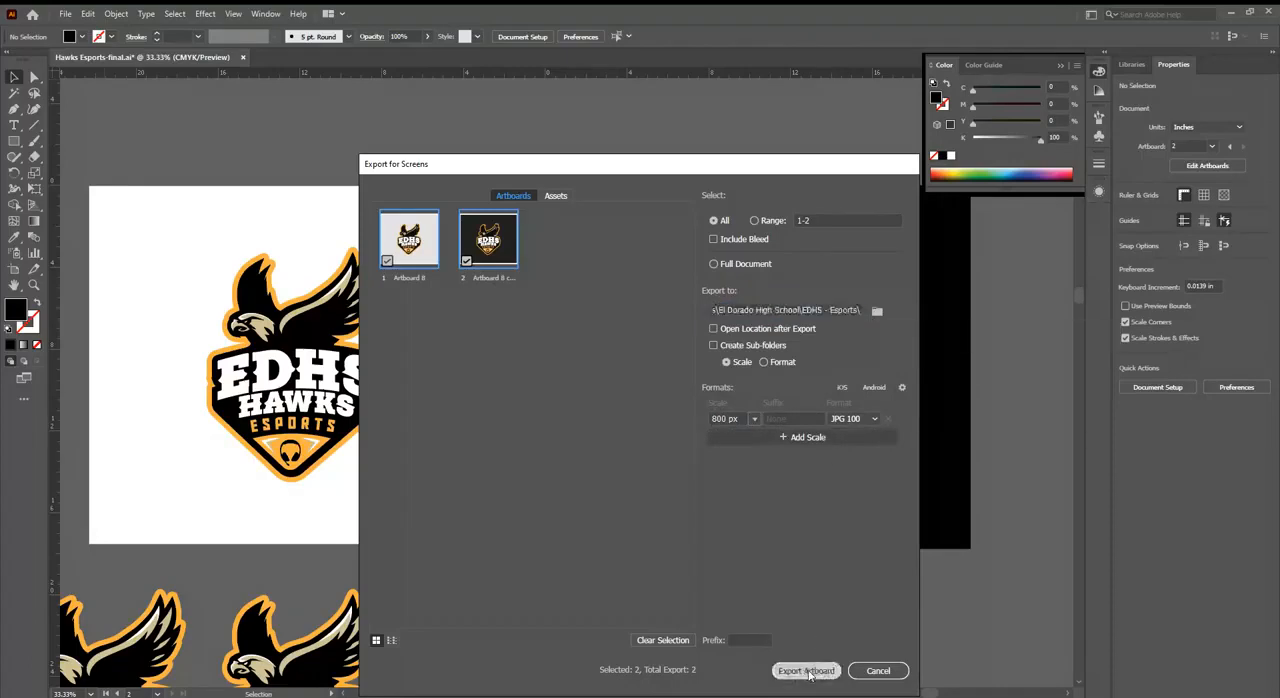